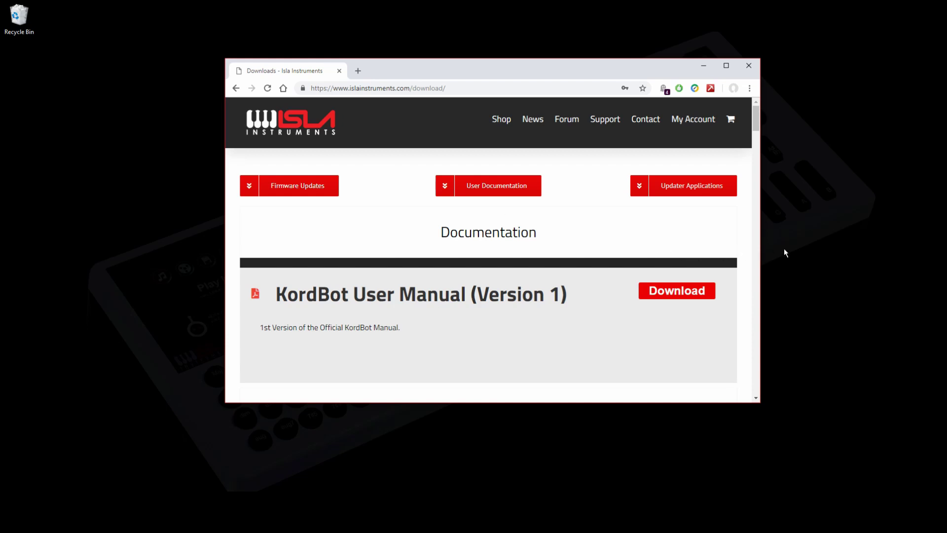
Download KordBot Firmware 4.0.11 (latest) and the Windows Updater Application from the Isla Instruments downloads page.
scroll(744, 222, "down", 5)
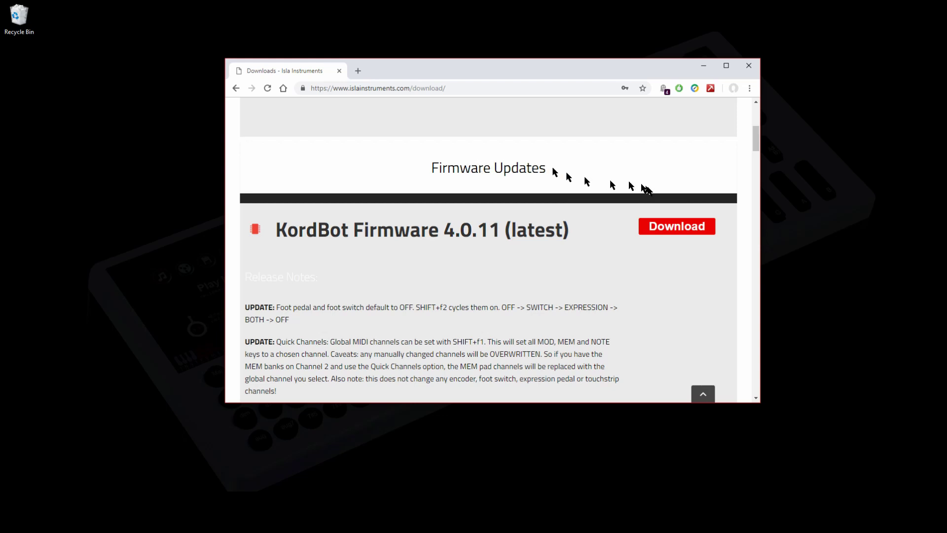
left_click(675, 229)
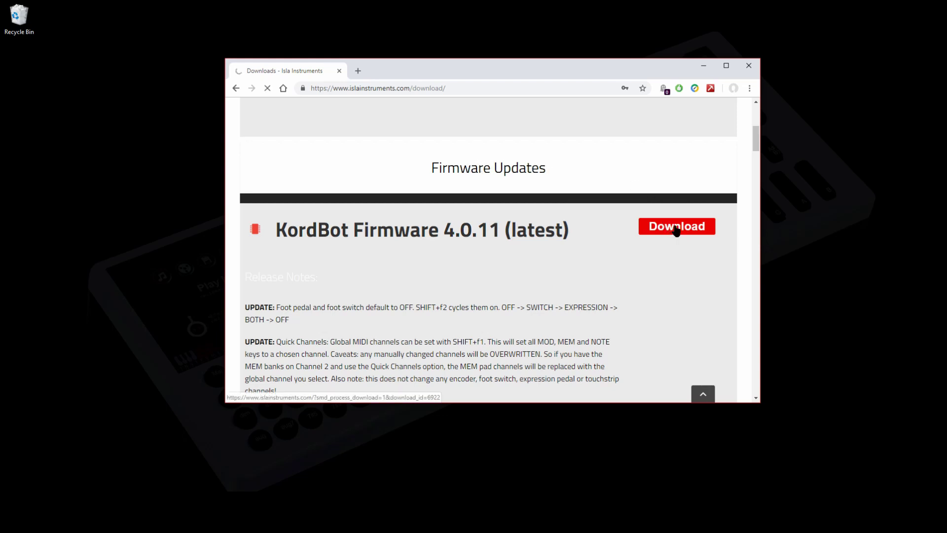
scroll(676, 231, "up", 5)
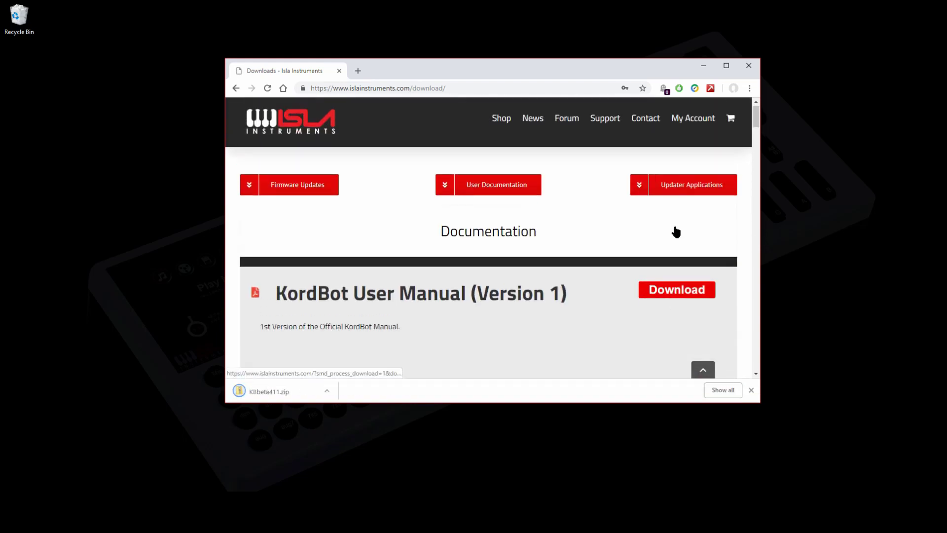
left_click(683, 187)
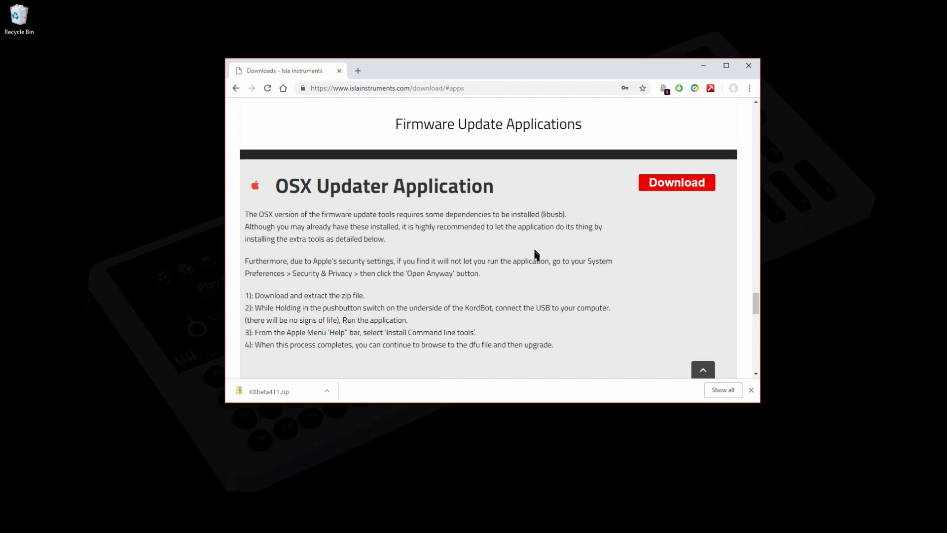
scroll(537, 255, "down", 5)
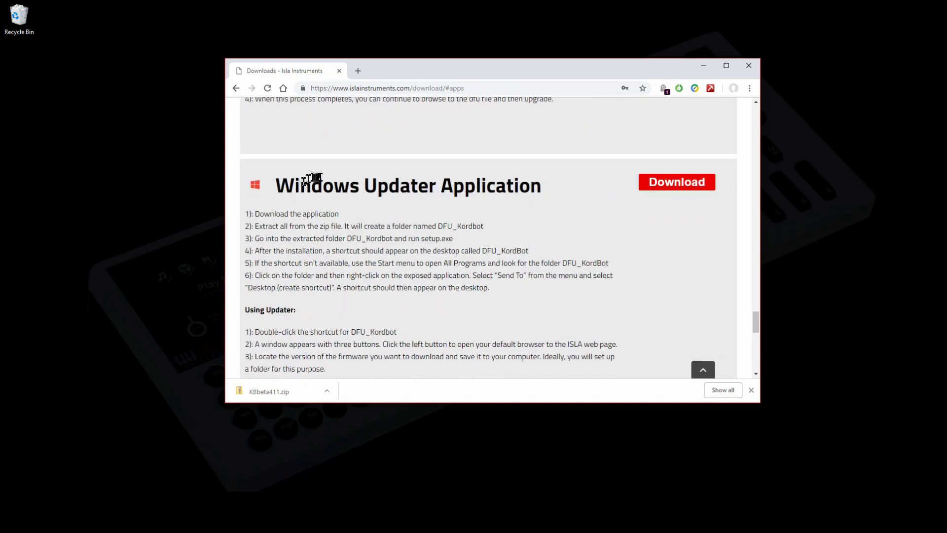
left_click(674, 181)
Download the Windows DFU Driver from the same page and minimize the browser.
scroll(701, 242, "down", 4)
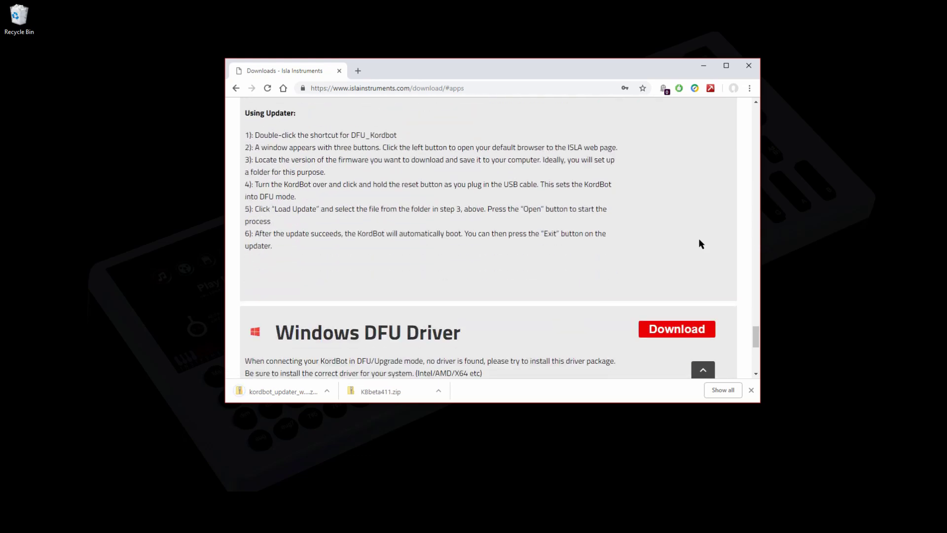
scroll(702, 243, "down", 3)
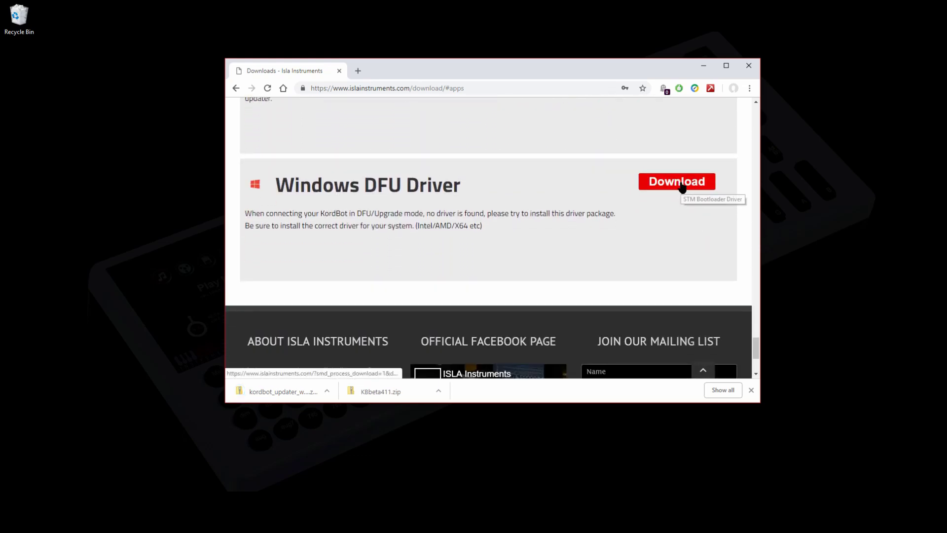
left_click(682, 183)
left_click(704, 65)
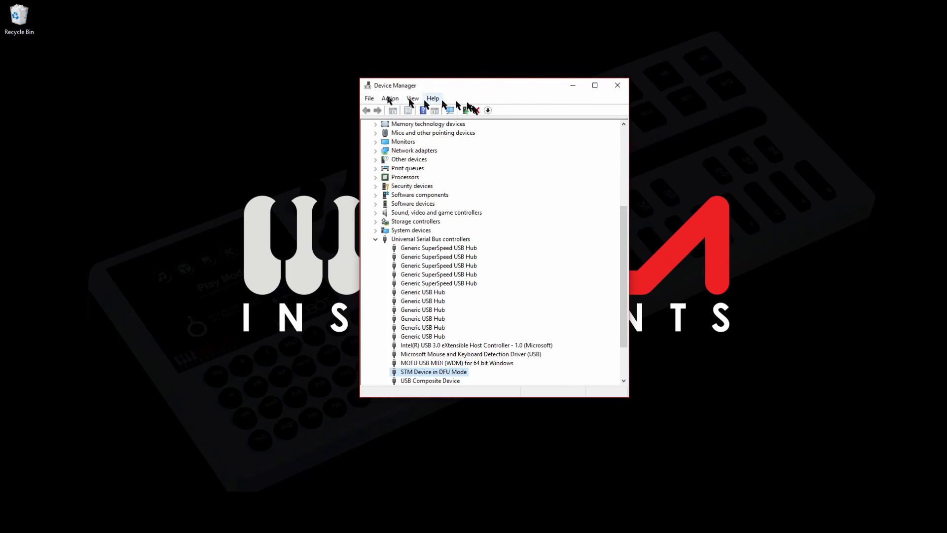
In Device Manager, view the driver properties of STM Device in DFU Mode under Universal Serial Bus controllers.
left_click(376, 239)
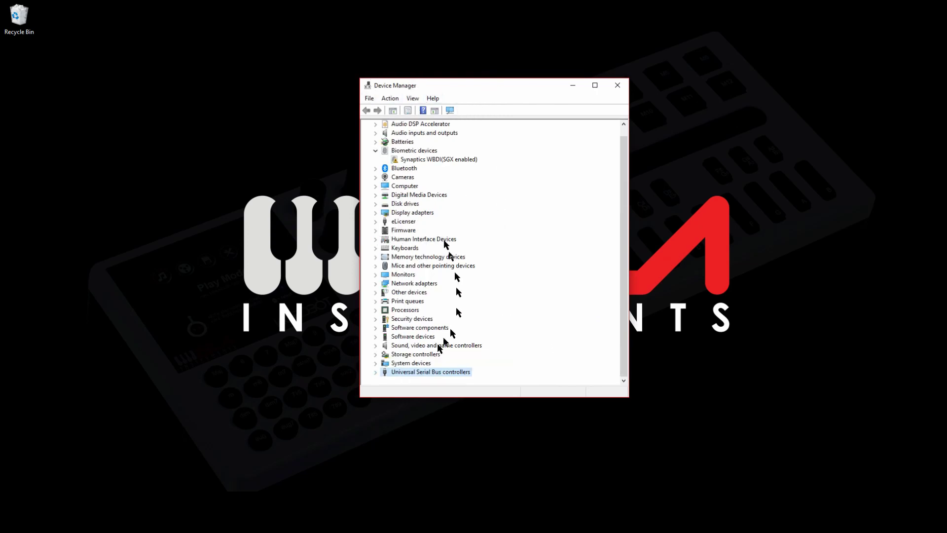
double_click(414, 373)
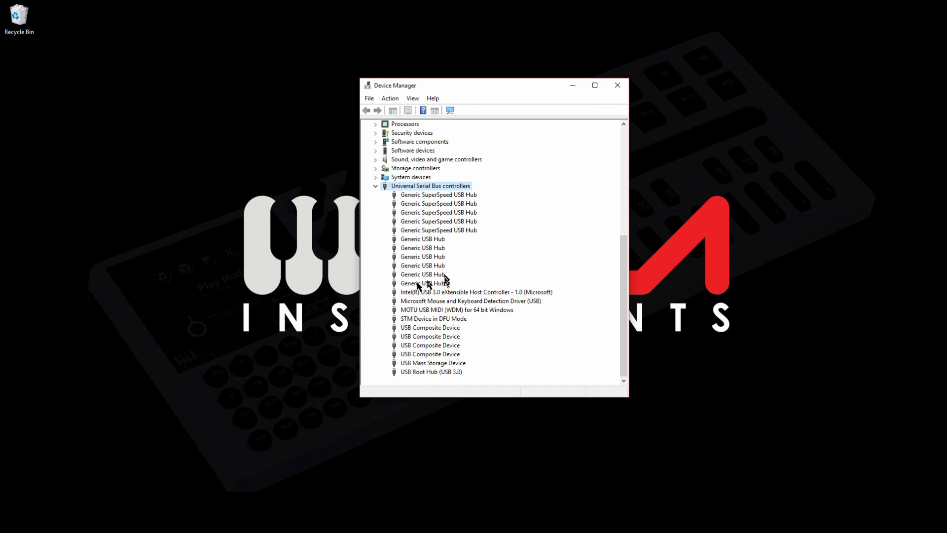
left_click(456, 319)
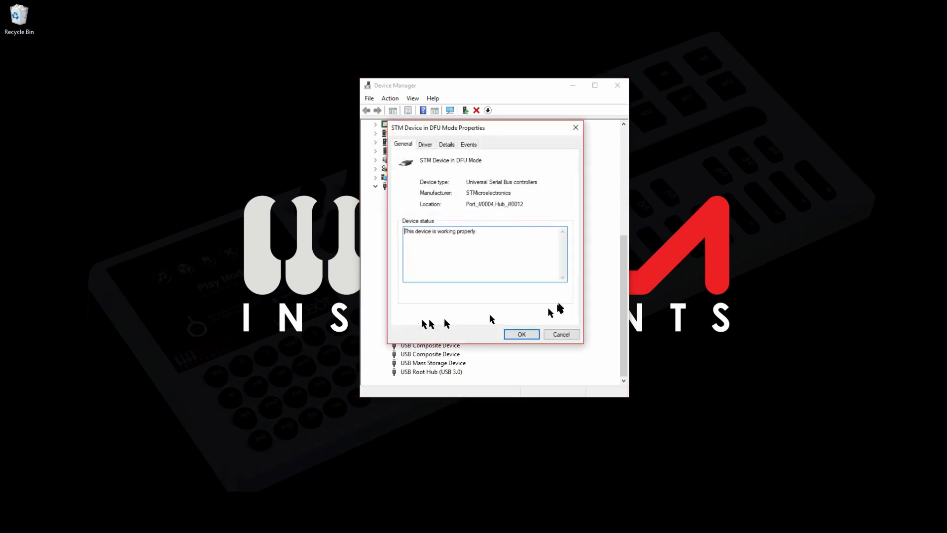
left_click(420, 145)
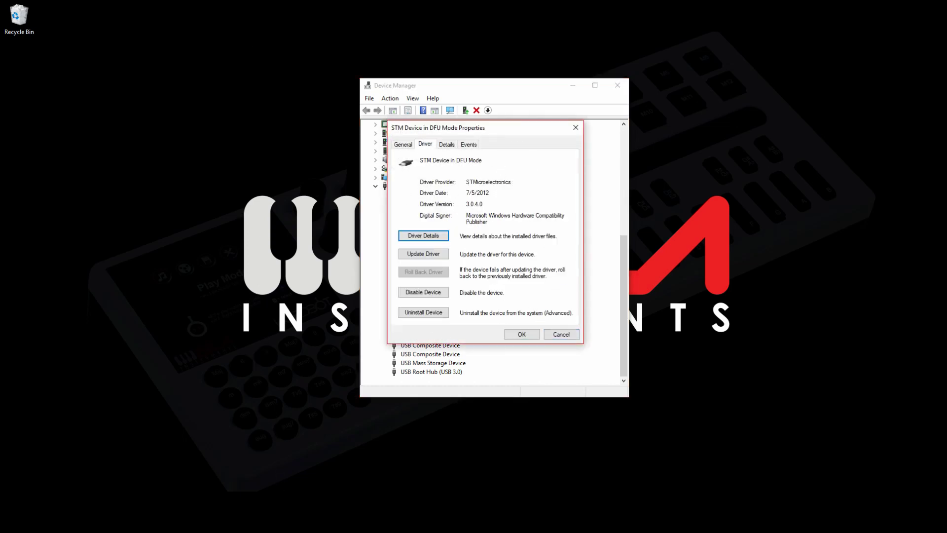
In File Explorer, extract STM-Bootloader-Driver.zip within the Downloads folder and close the Explorer windows.
key("super+e")
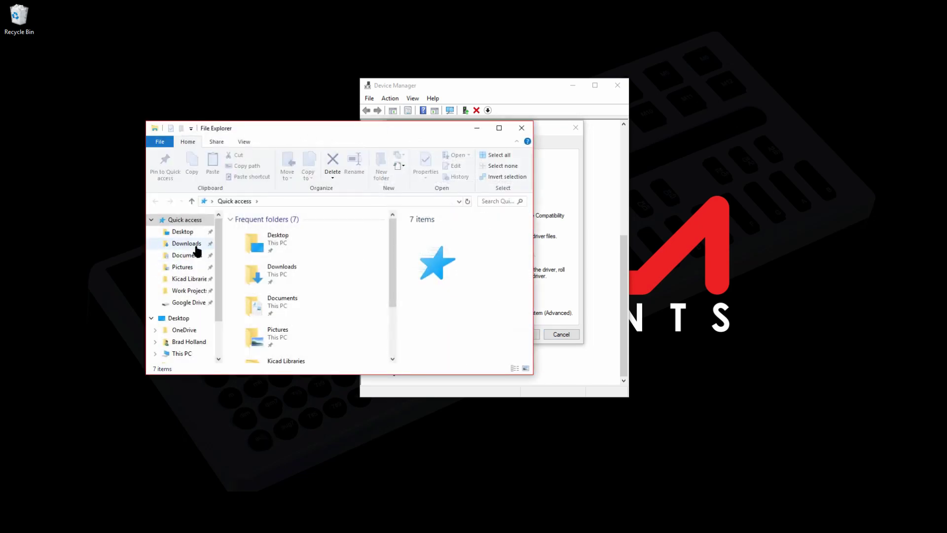
left_click(195, 246)
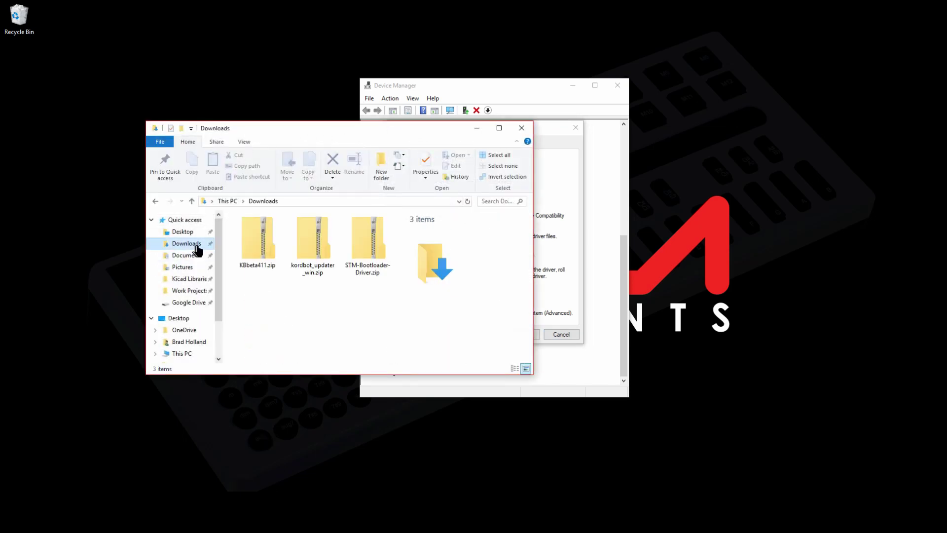
left_click(372, 236)
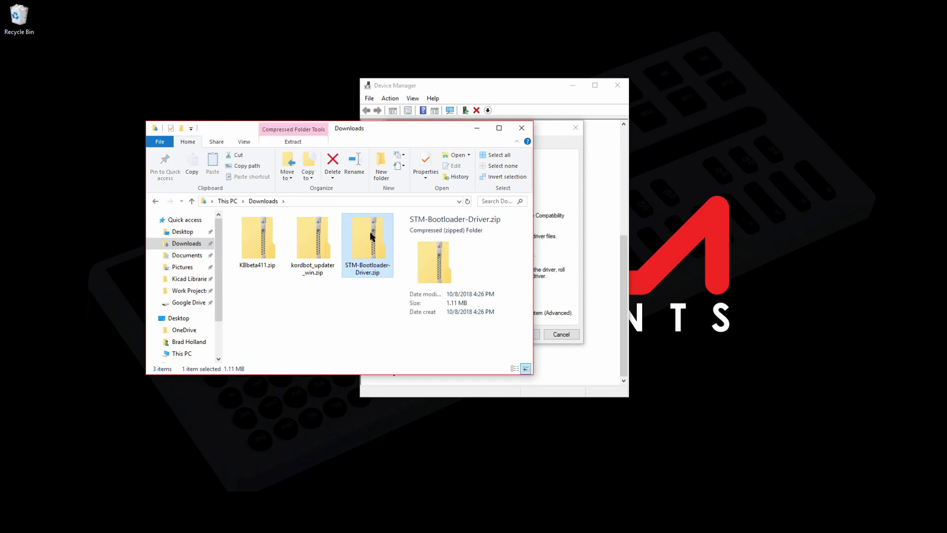
right_click(372, 237)
left_click(423, 272)
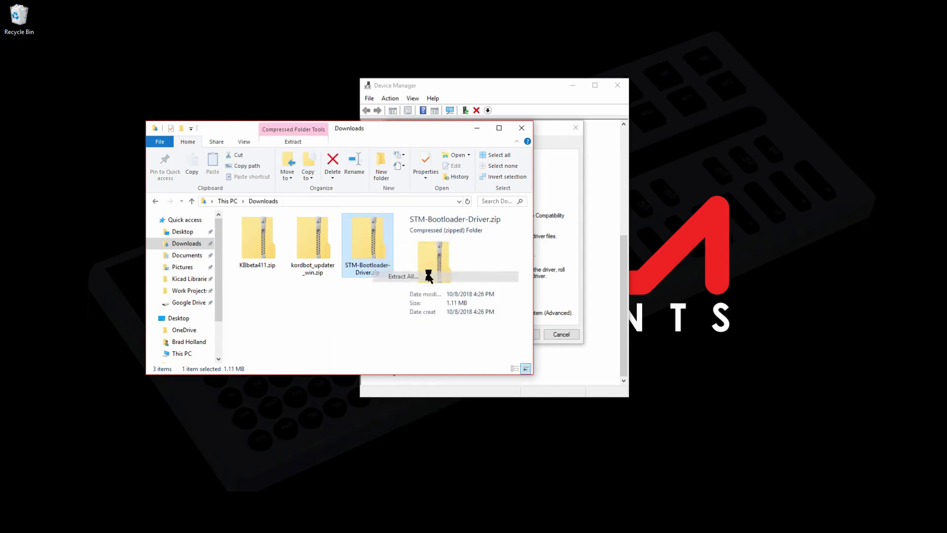
left_click(560, 365)
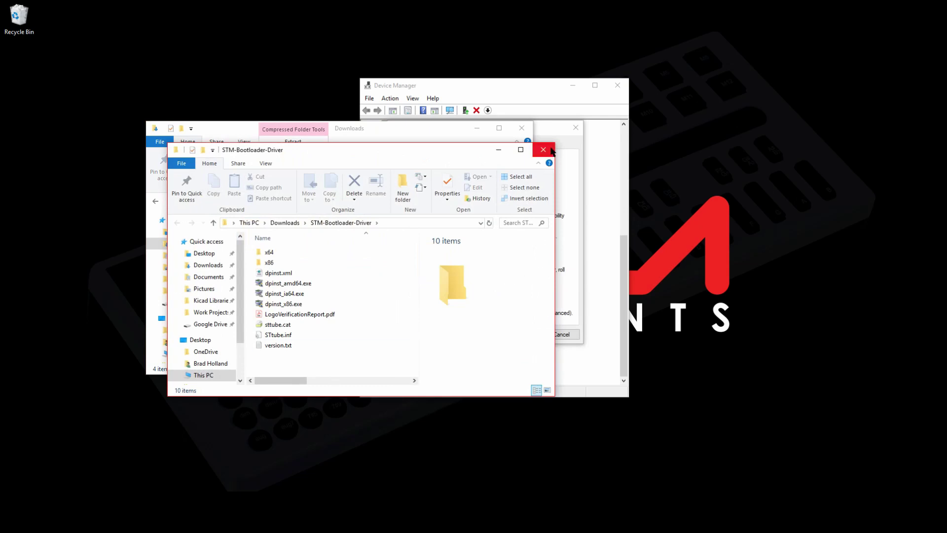
left_click(543, 150)
left_click(344, 125)
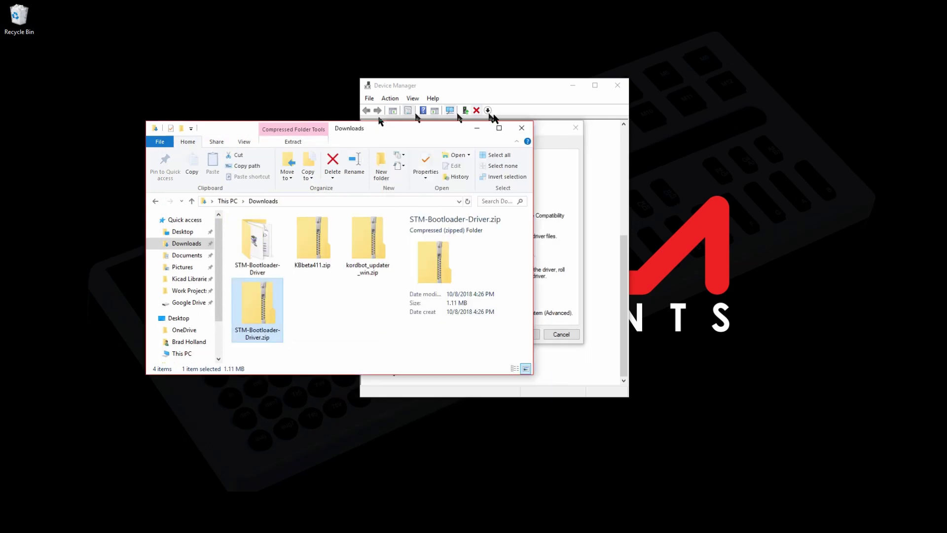
left_click(523, 127)
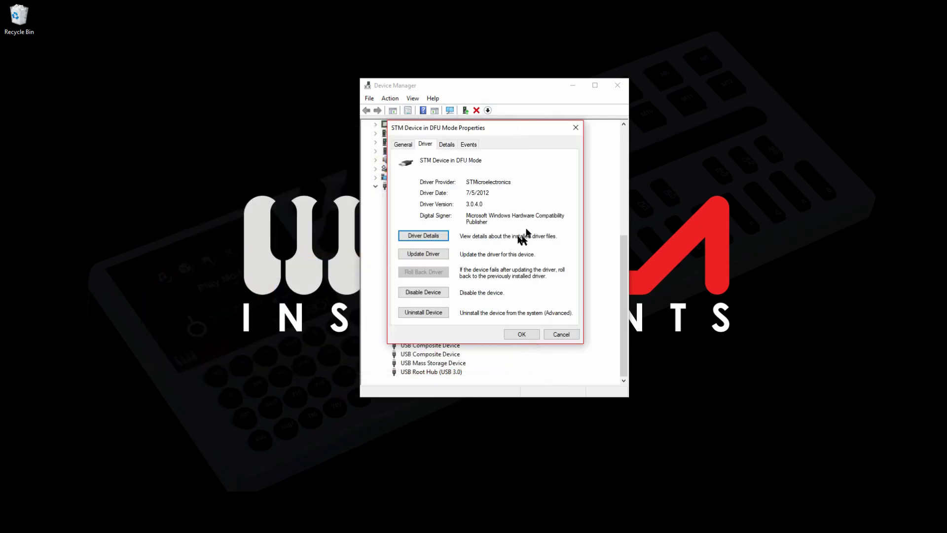
Start a manual driver update for the STM device, choosing the x64 folder inside Downloads\STM-Bootloader-Driver as the driver location.
left_click(431, 253)
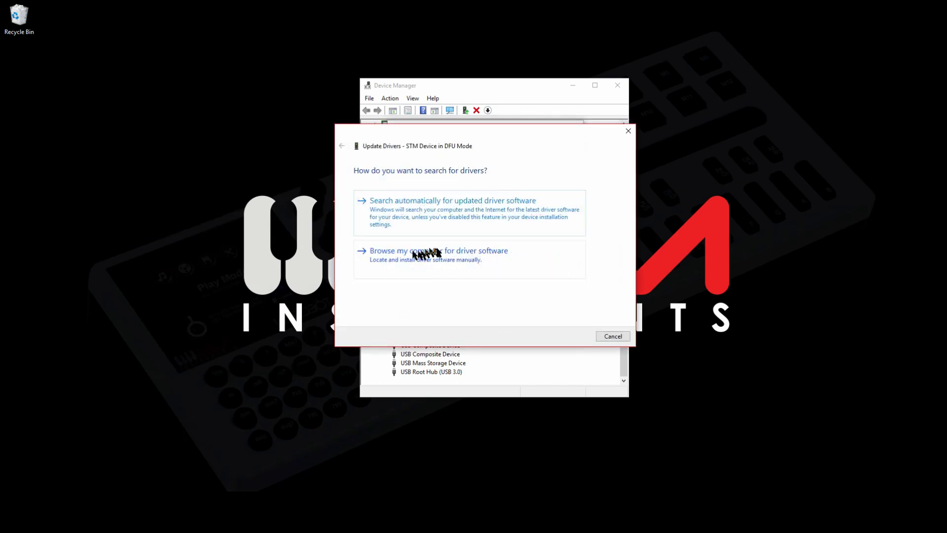
left_click(434, 252)
left_click(566, 207)
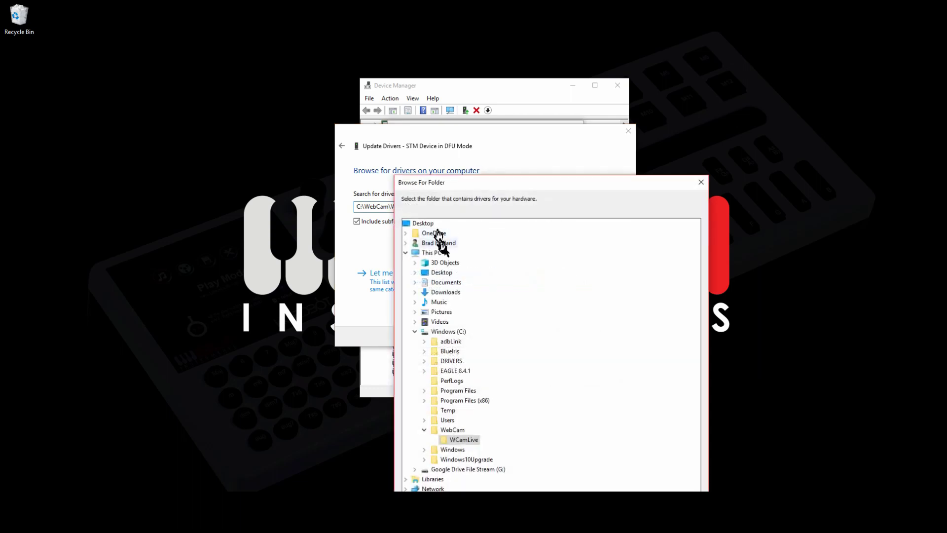
double_click(445, 292)
double_click(463, 302)
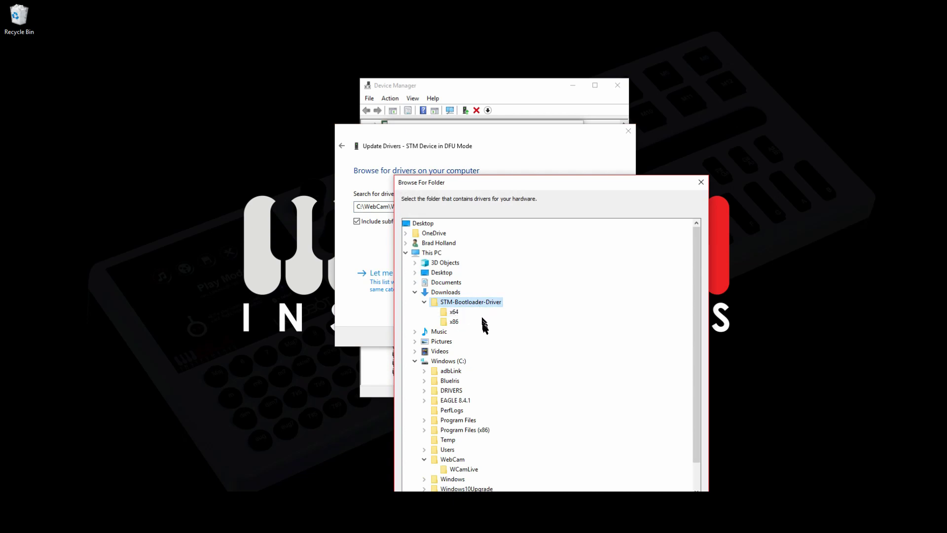
left_click(456, 314)
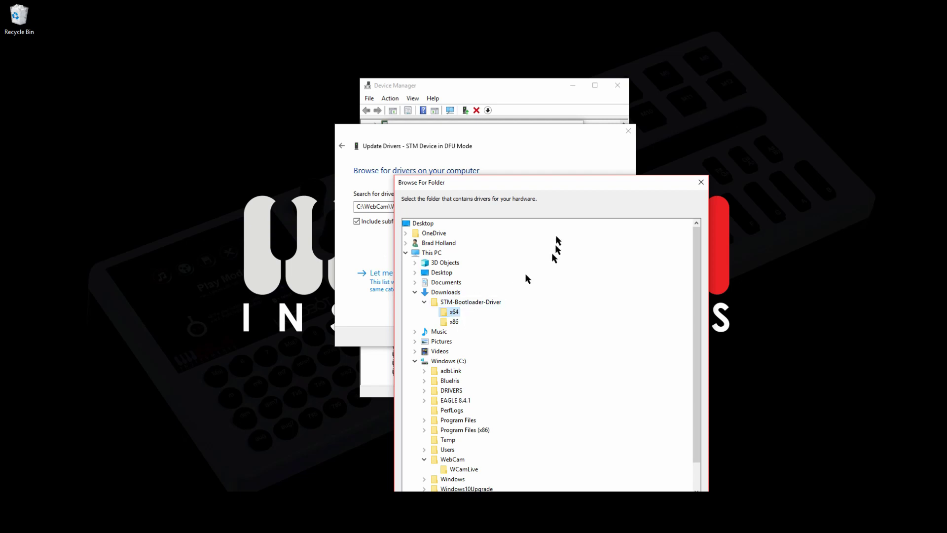
left_click_drag(560, 186, 550, 110)
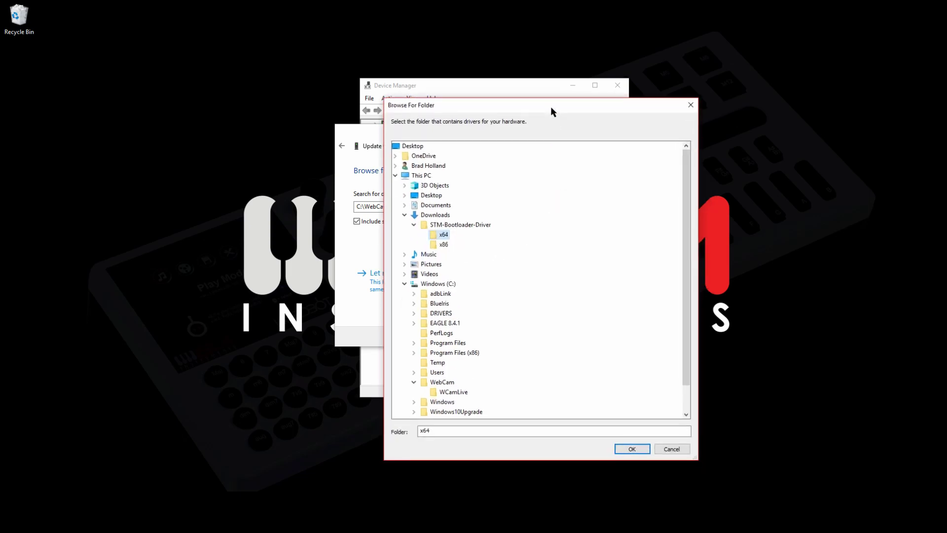
left_click(642, 453)
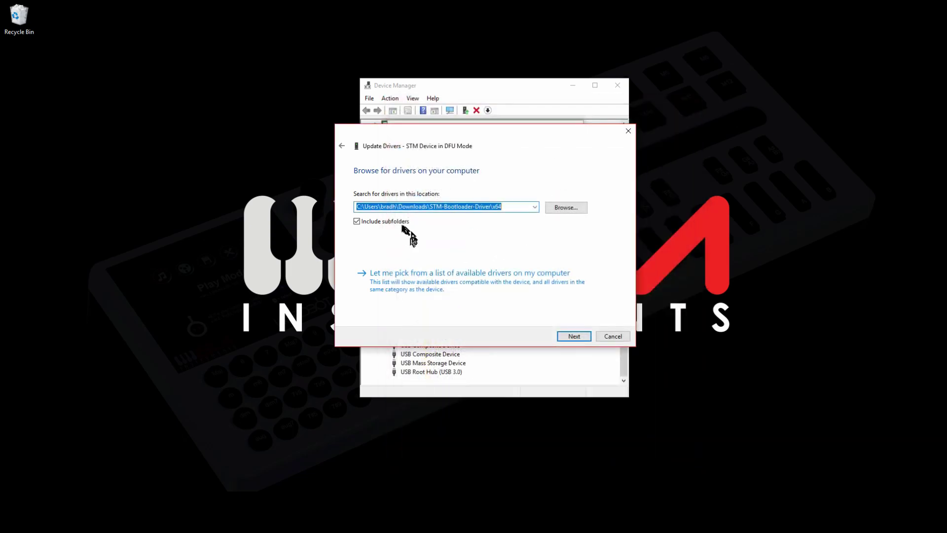
Run the driver update from the chosen folder, then close the wizard, the device properties and Device Manager.
left_click(584, 338)
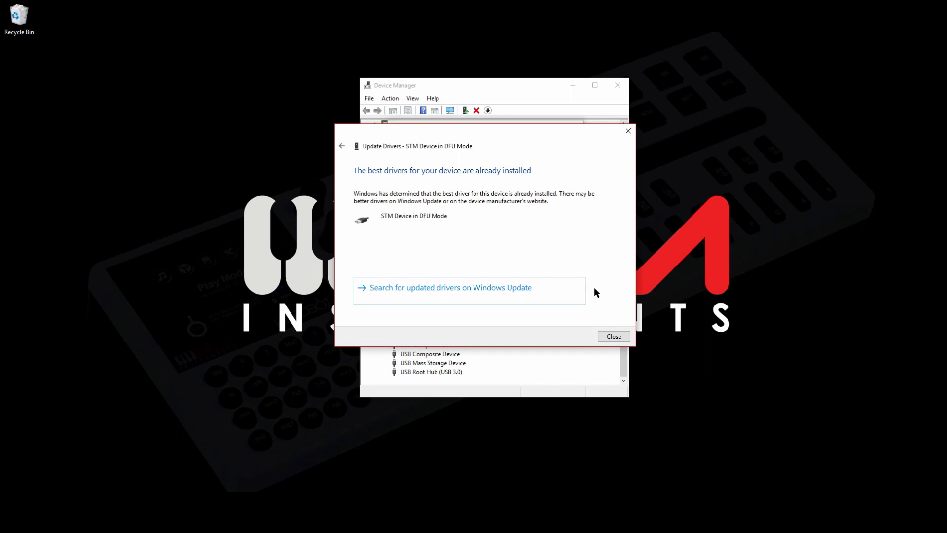
left_click(614, 336)
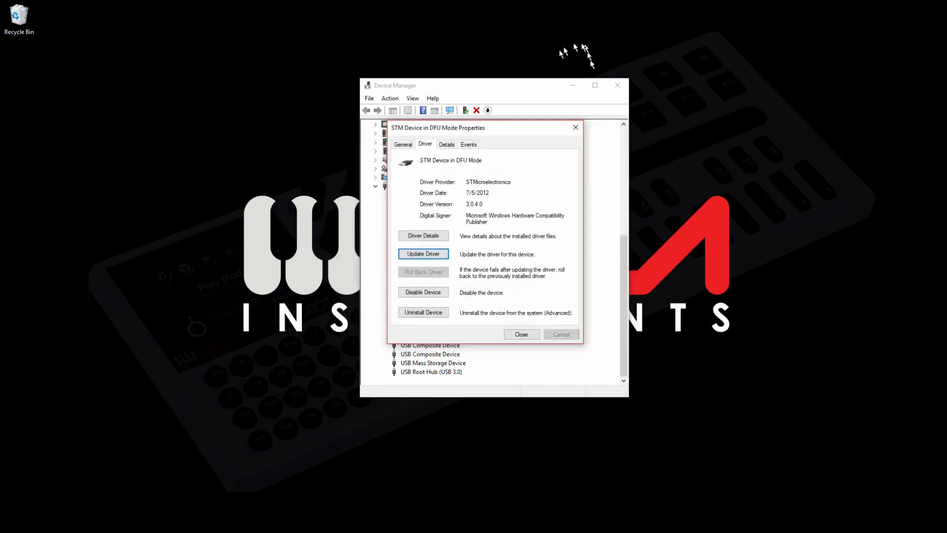
left_click(576, 127)
left_click(618, 87)
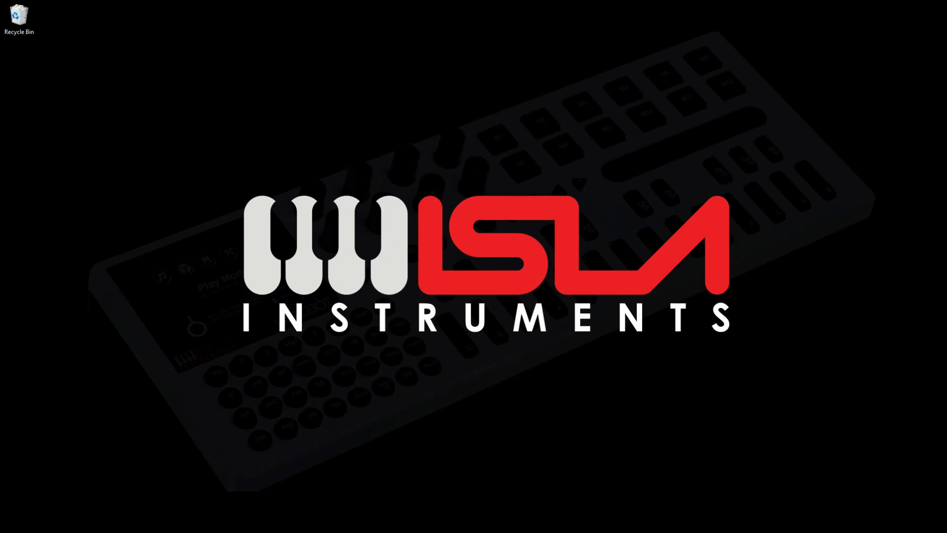
In the Downloads folder, extract KBbeta411.zip into its own KBbeta411 folder and kordbot_updater_win.zip directly into Downloads.
key("super+e")
left_click(186, 243)
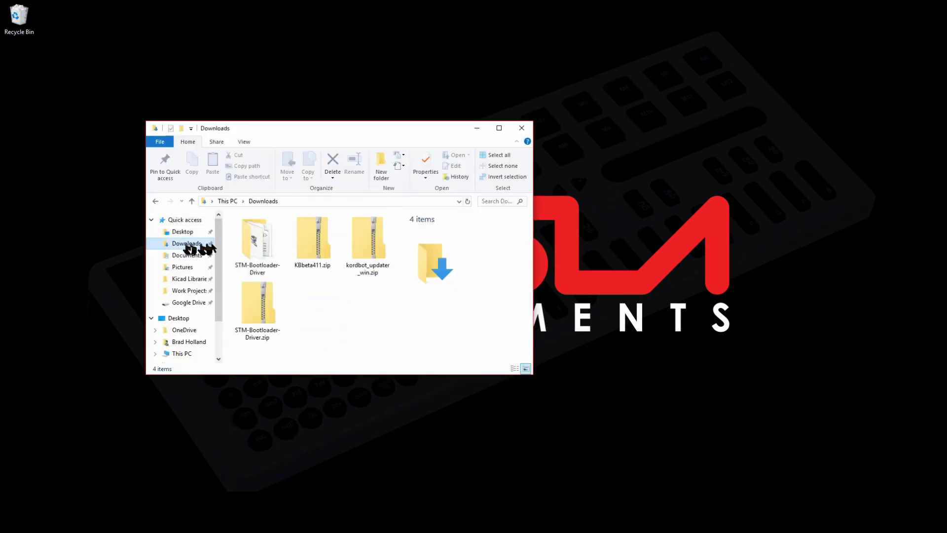
right_click(318, 235)
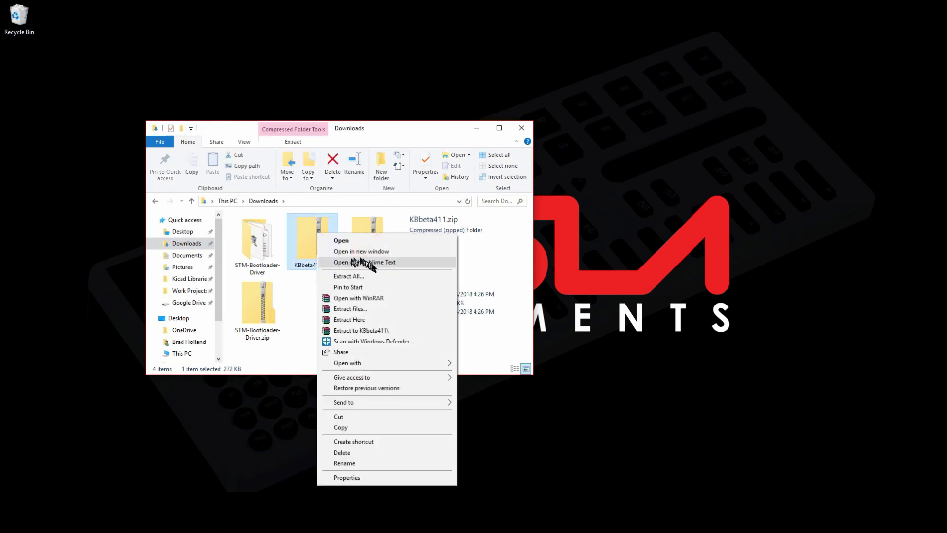
left_click(407, 329)
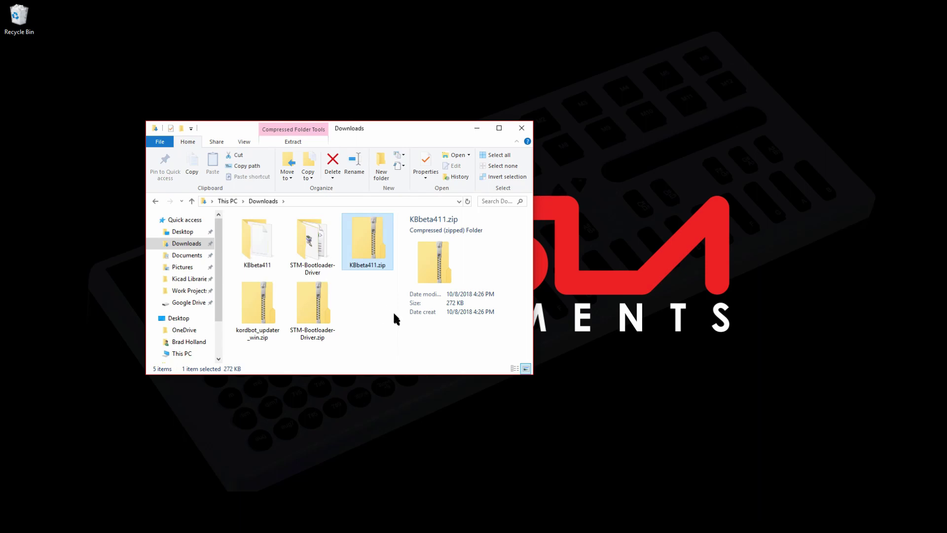
right_click(264, 306)
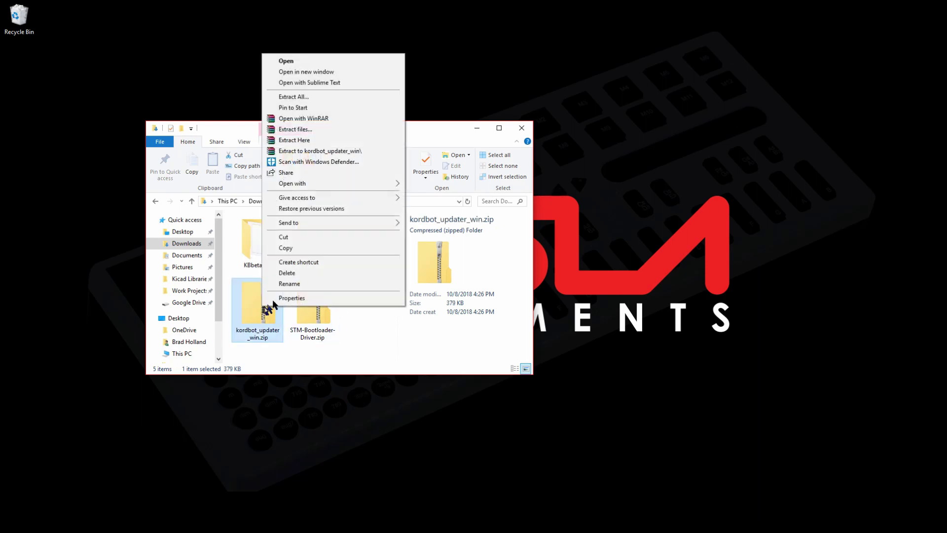
left_click(365, 140)
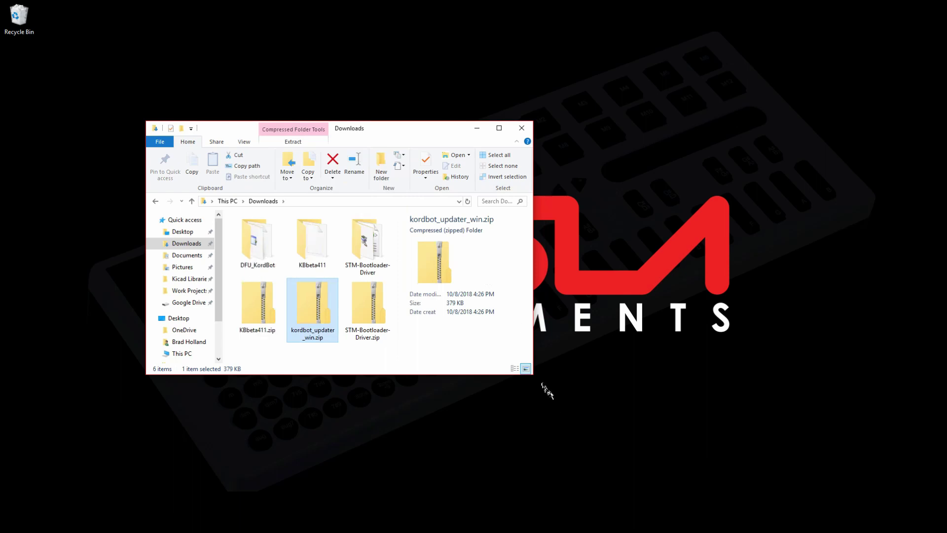
Show the Downloads folder contents in Details layout and clear the file selection.
left_click(245, 142)
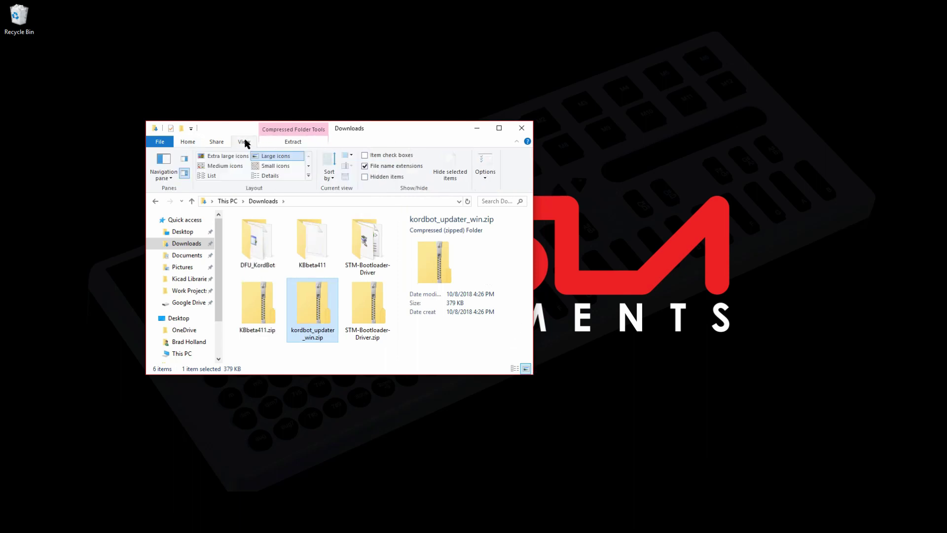
left_click(267, 176)
left_click(270, 316)
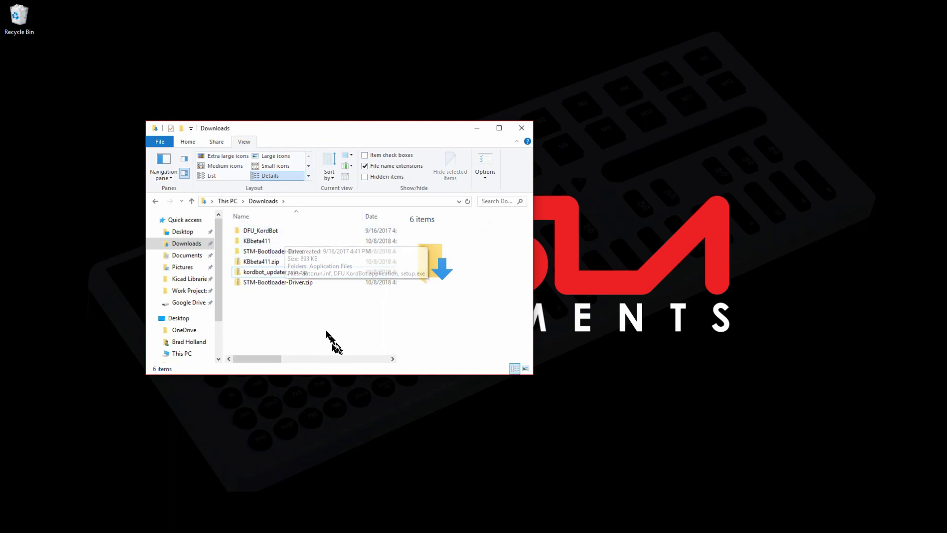
Install the DFU KordBot application by running setup.exe from the DFU_KordBot folder, then move the launched updater window beside the file list.
double_click(264, 231)
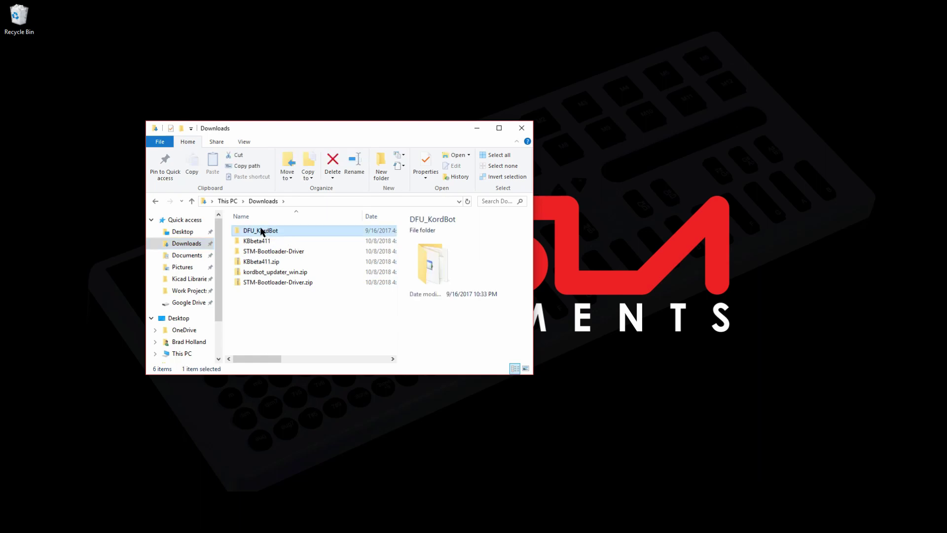
double_click(253, 263)
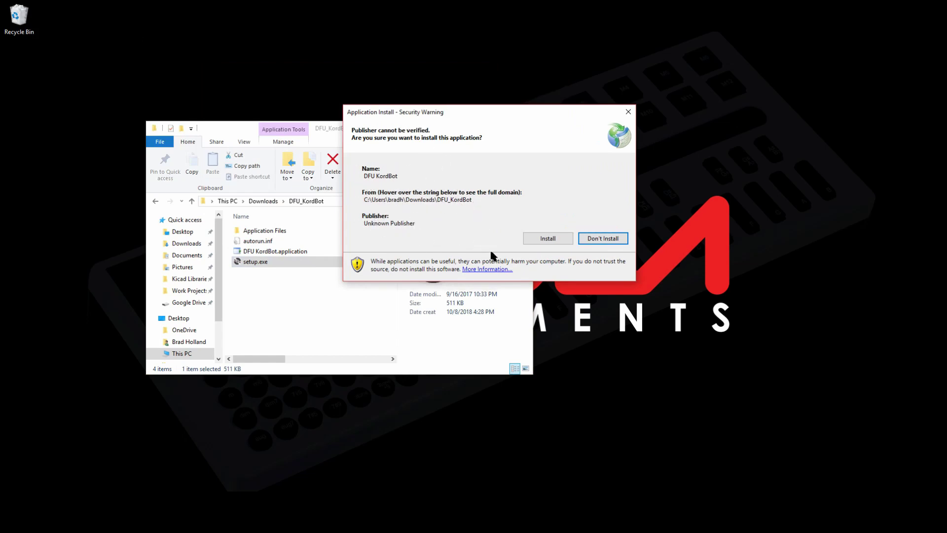
left_click(543, 240)
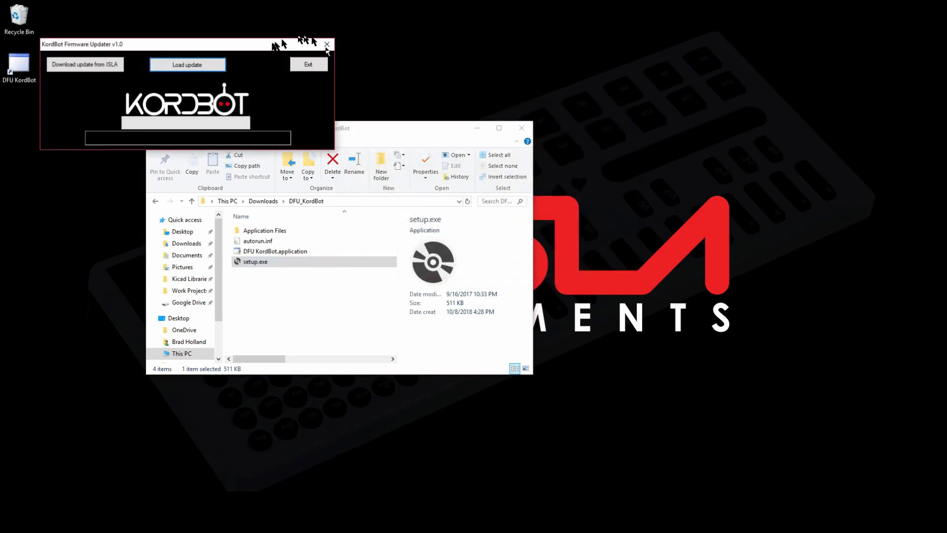
left_click_drag(237, 44, 578, 121)
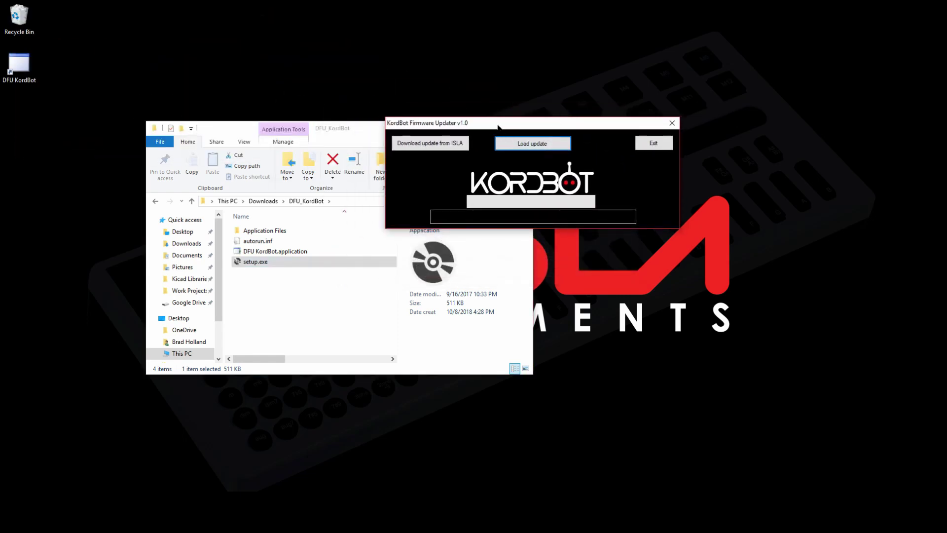
left_click_drag(494, 132, 444, 164)
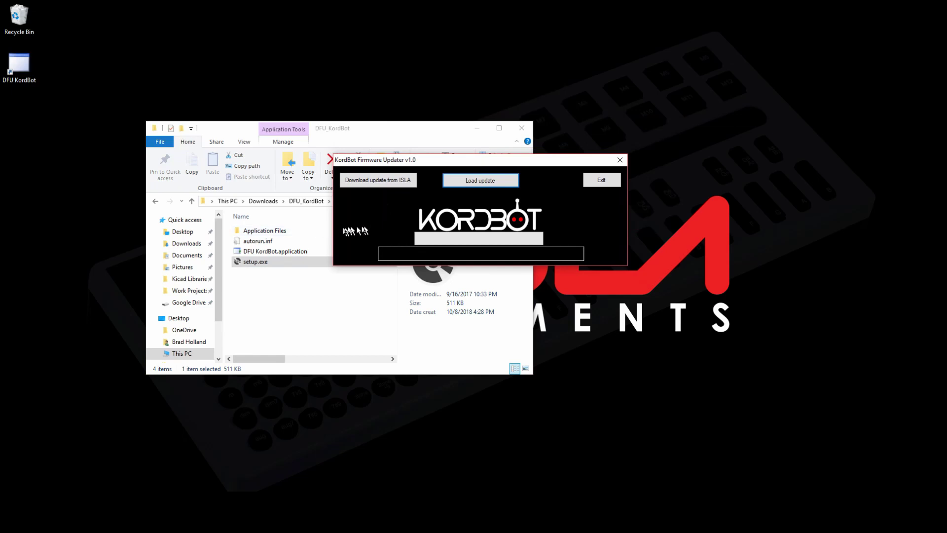
Load the firmware file KBbeta411.dfu from the Downloads\KBbeta411 folder into the KordBot Firmware Updater.
left_click(478, 180)
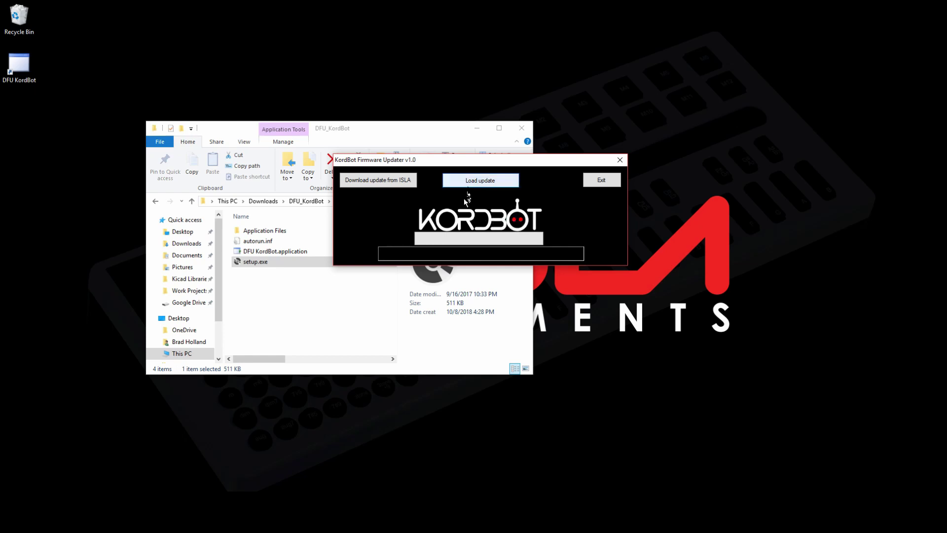
left_click(478, 180)
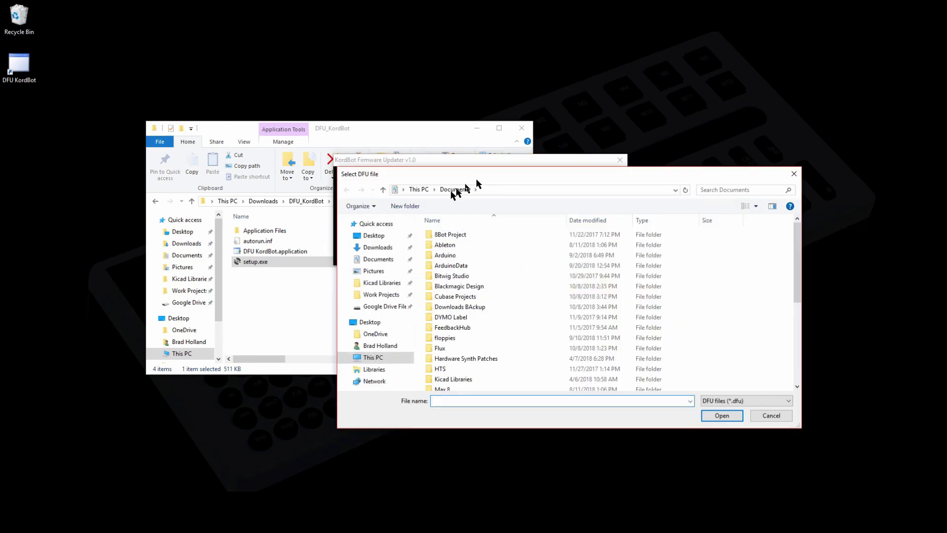
left_click(374, 237)
left_click(375, 247)
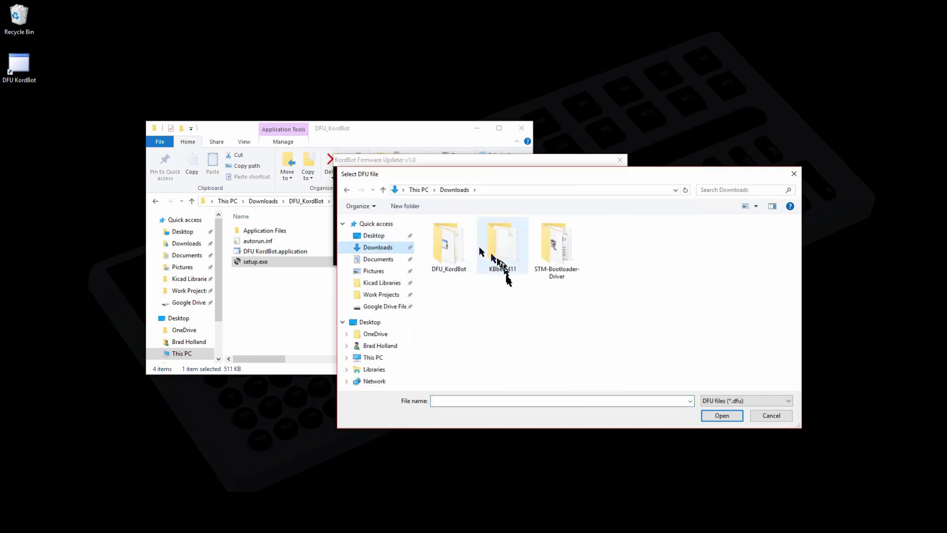
double_click(503, 244)
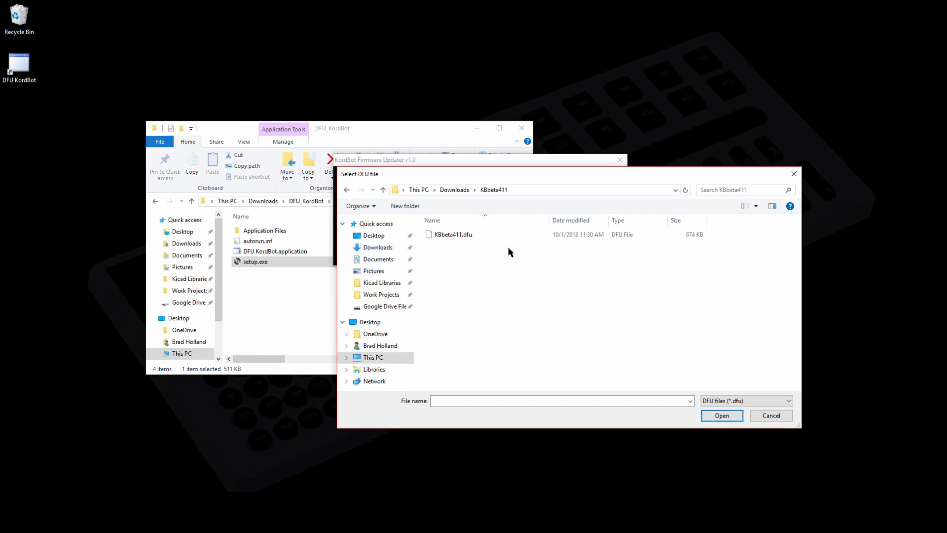
double_click(457, 235)
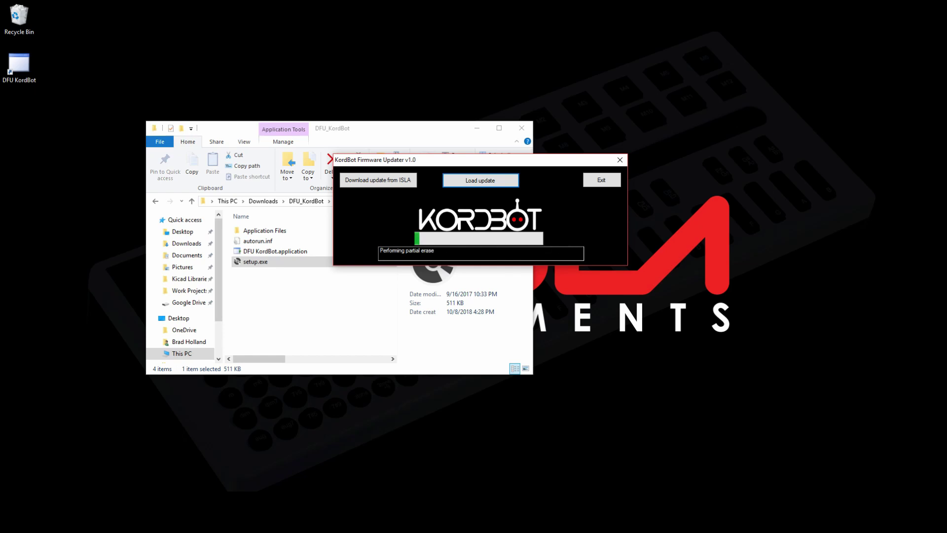
Close the DFU_KordBot folder window and reposition the firmware updater window on the desktop.
left_click(522, 128)
left_click_drag(519, 160, 501, 149)
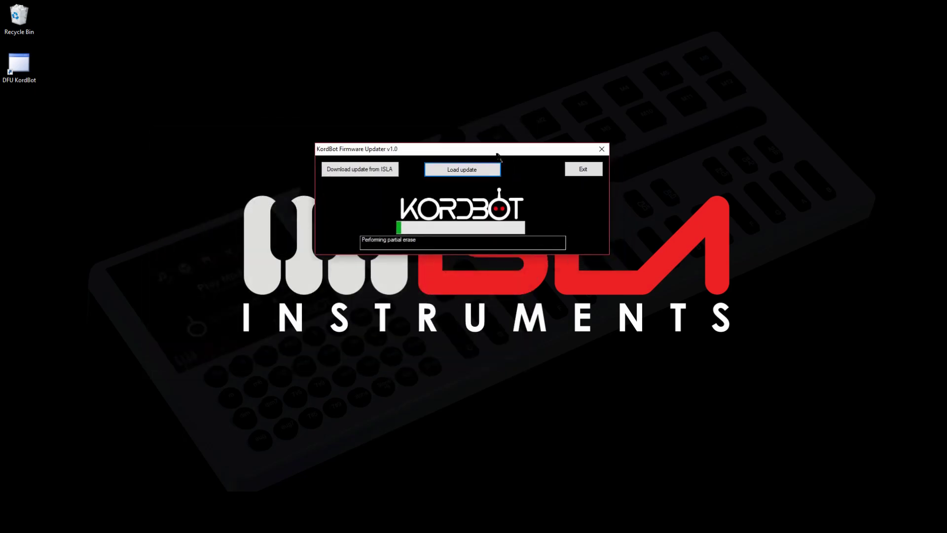